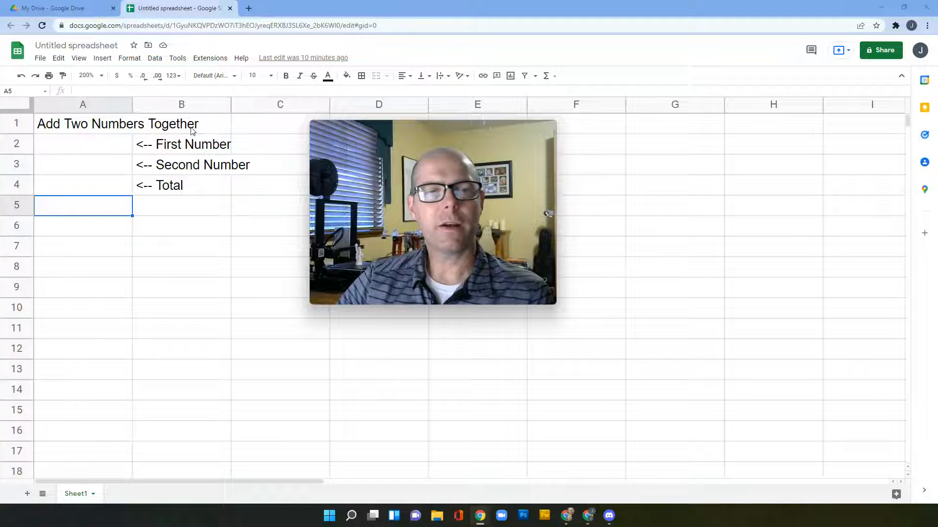
# Fill the title cells A1:B1 with the standard yellow-orange colour.
pyautogui.moveTo(61, 126); pyautogui.dragTo(179, 128)
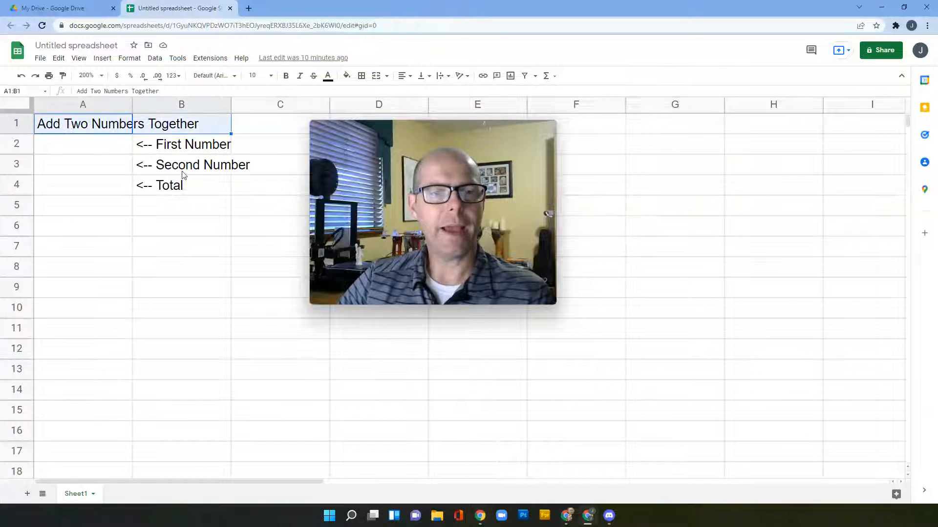
pyautogui.click(346, 77)
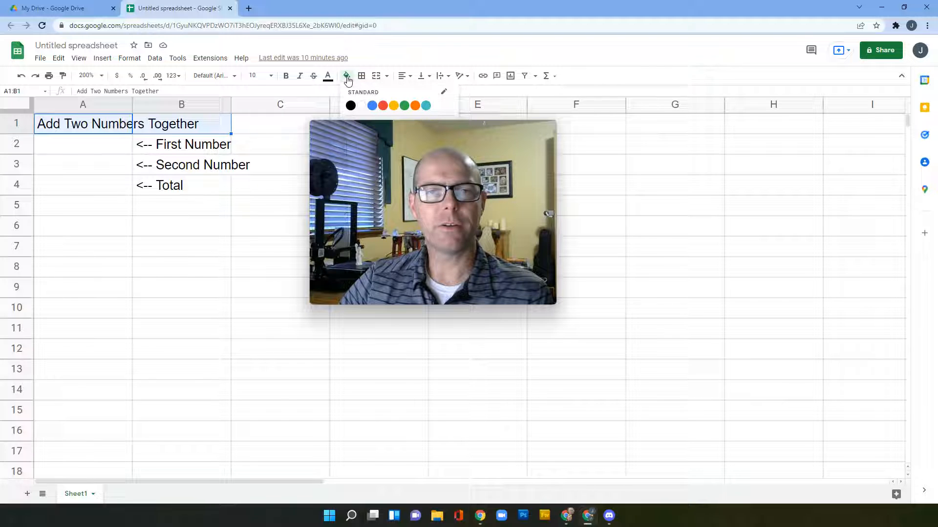
pyautogui.click(394, 106)
# Enter the formula =10+20 in cell A2, beside the First Number label.
pyautogui.click(84, 151)
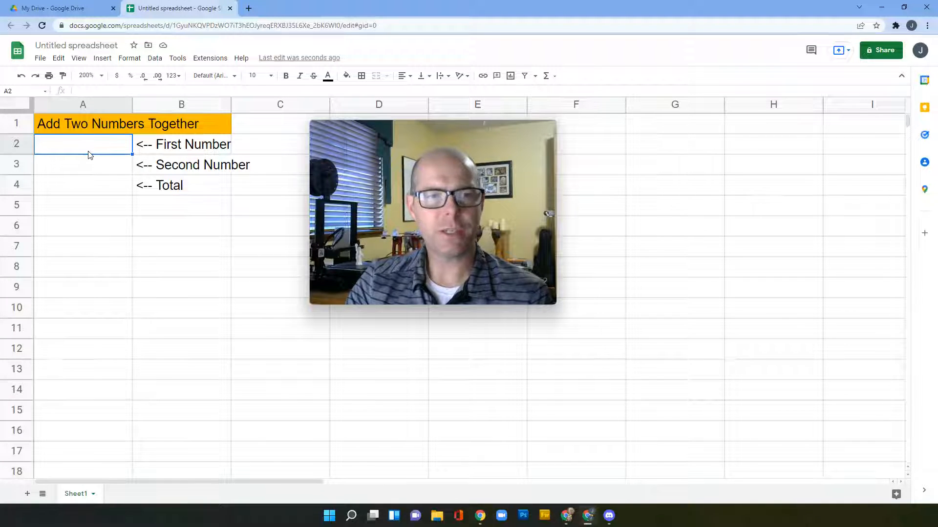
pyautogui.write('=')
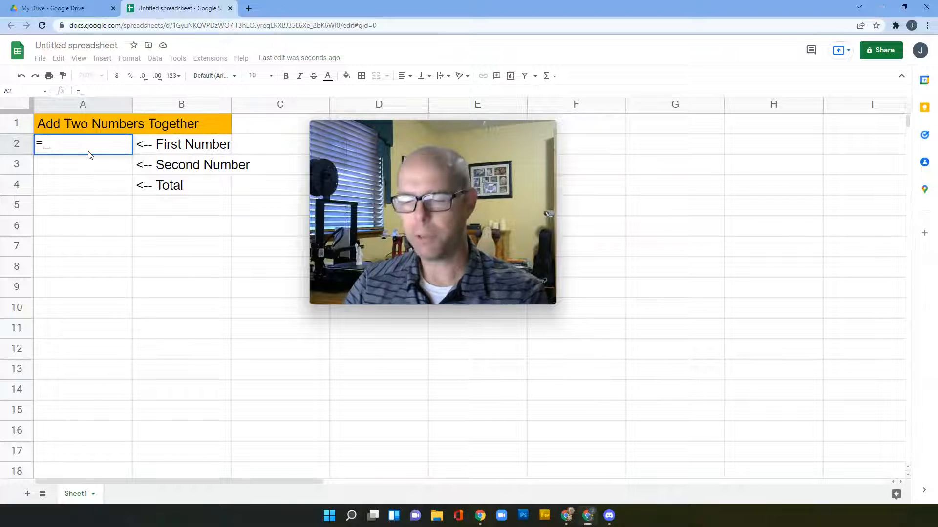
pyautogui.write('10')
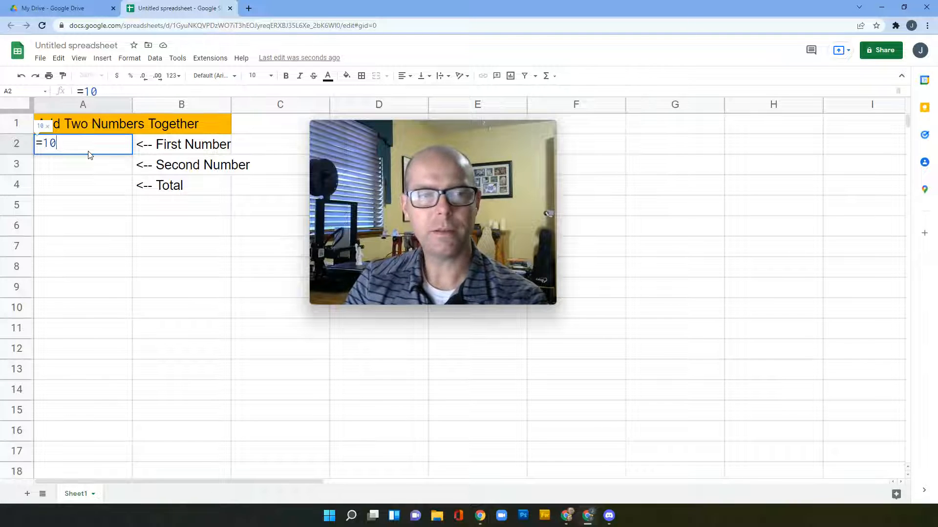
pyautogui.write('+')
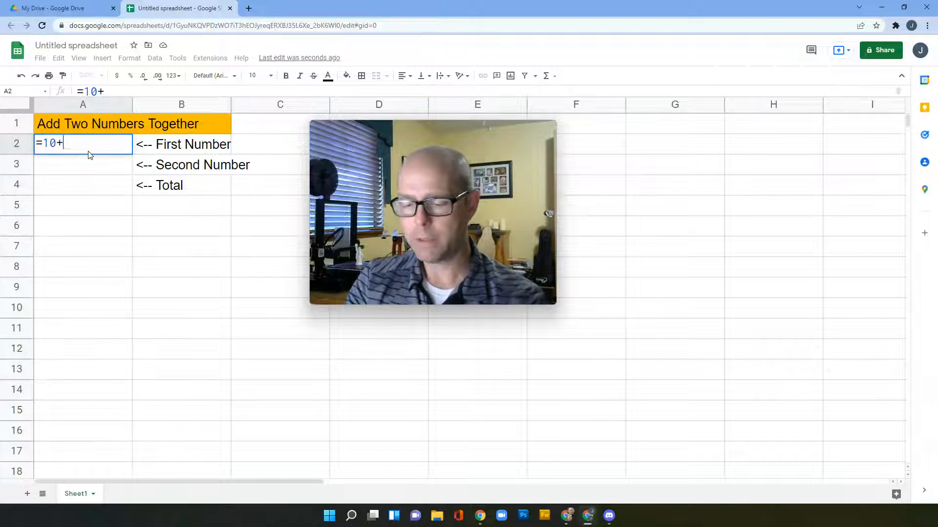
pyautogui.write('20')
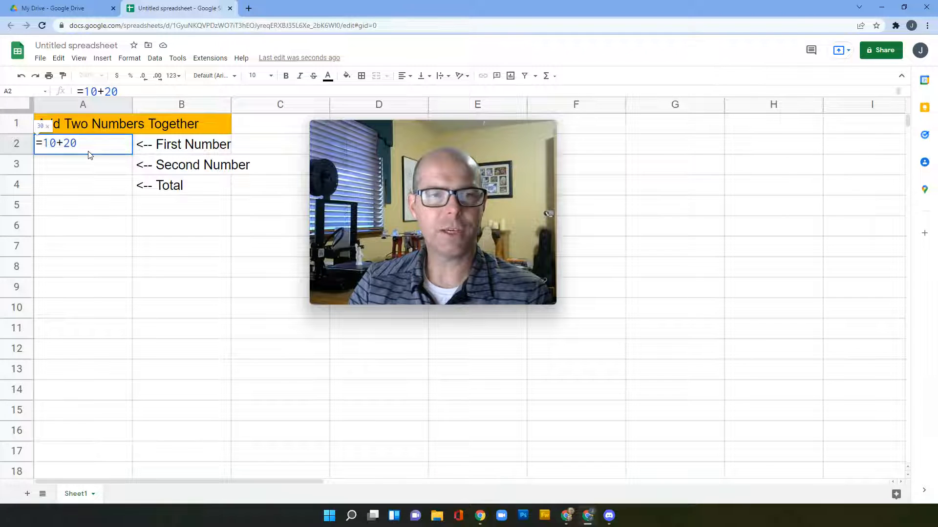
pyautogui.press('Return')
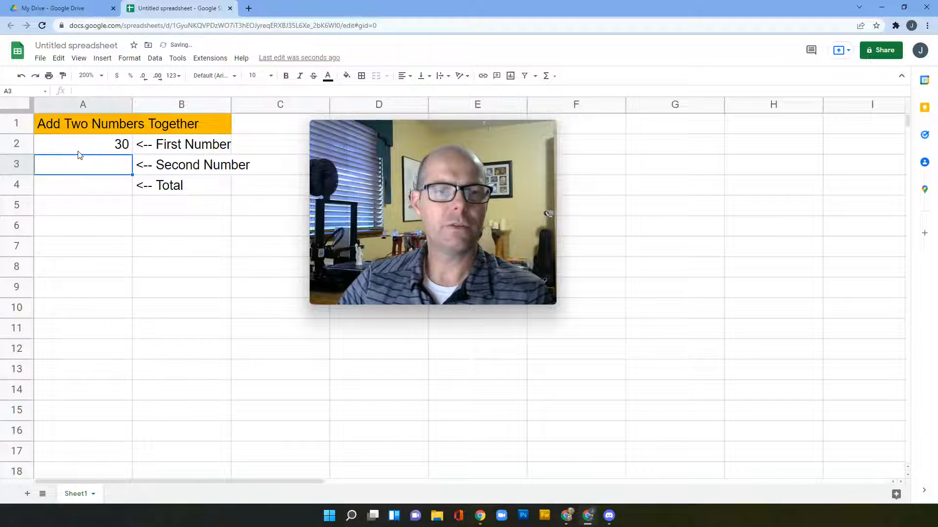
# Replace the formula in A2 with the number 10, and enter 20 in A3 and 30 in A4.
pyautogui.click(113, 148)
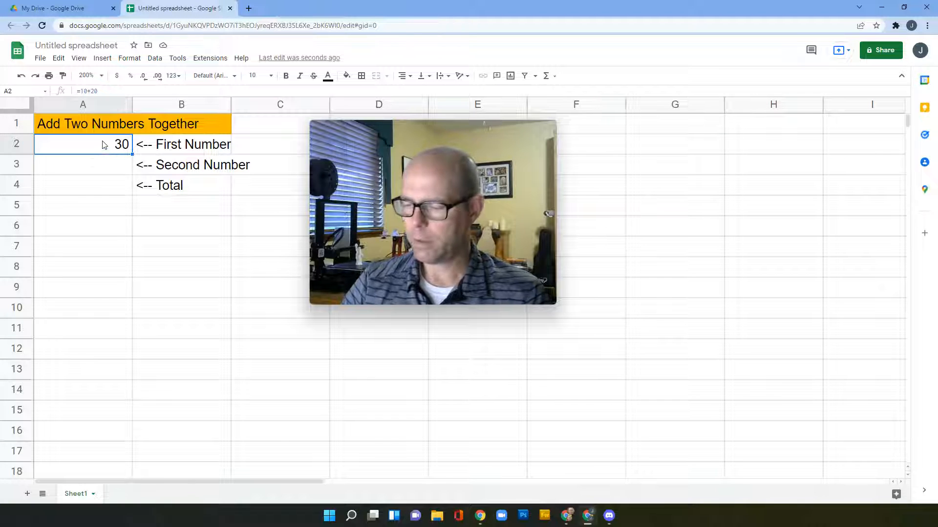
pyautogui.press('Delete')
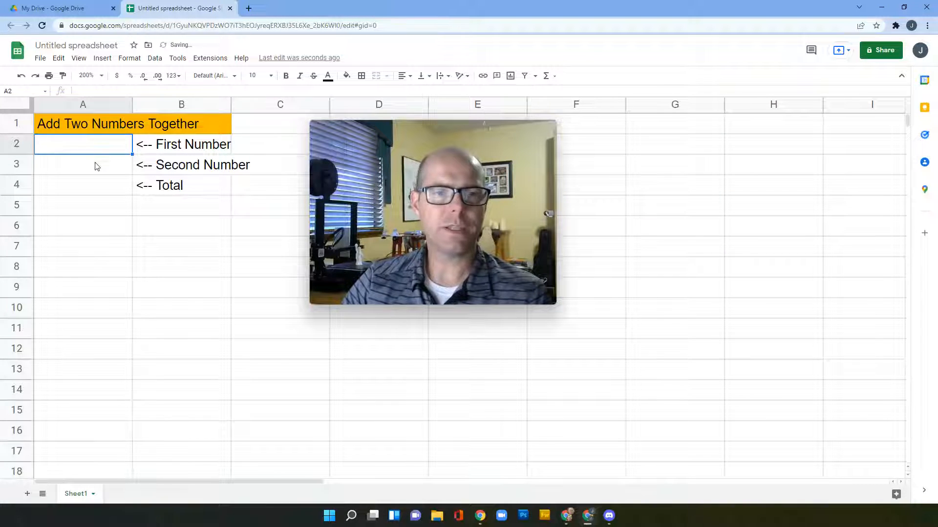
pyautogui.click(97, 166)
pyautogui.click(97, 144)
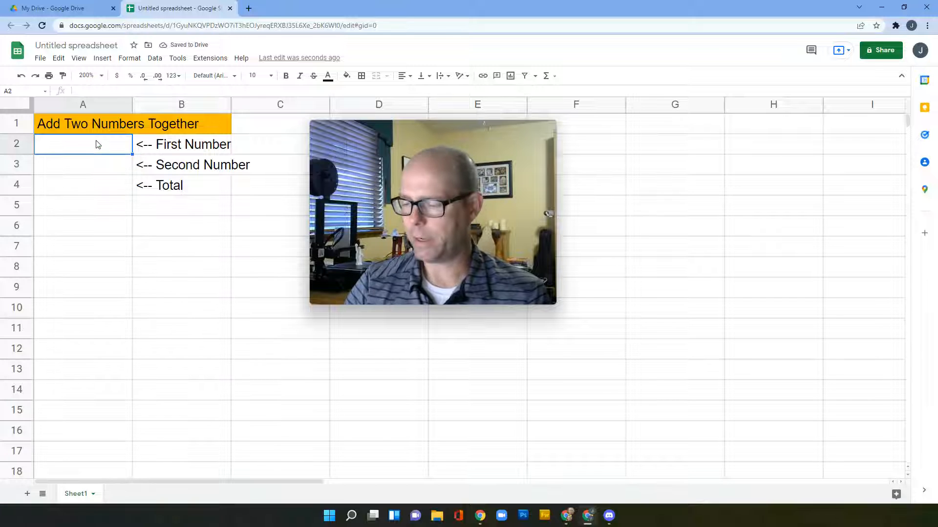
pyautogui.write('10')
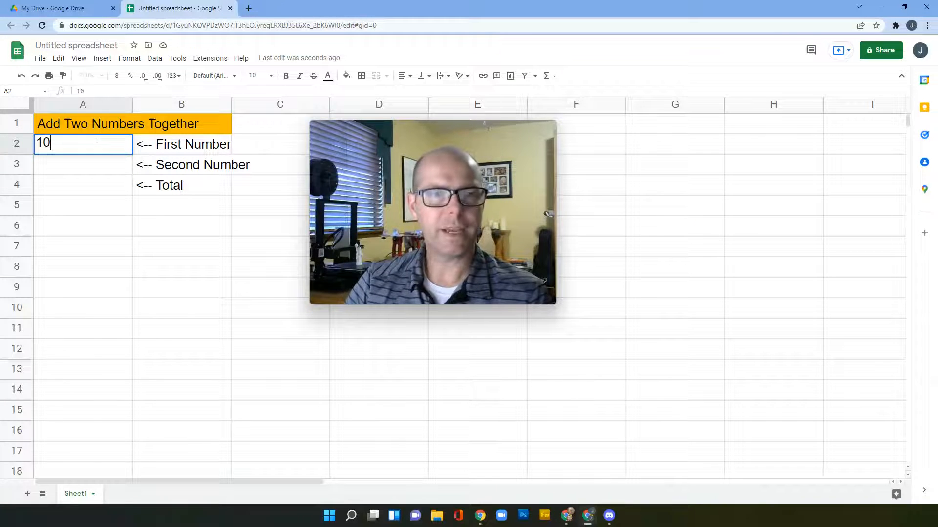
pyautogui.press('Return')
pyautogui.write('20')
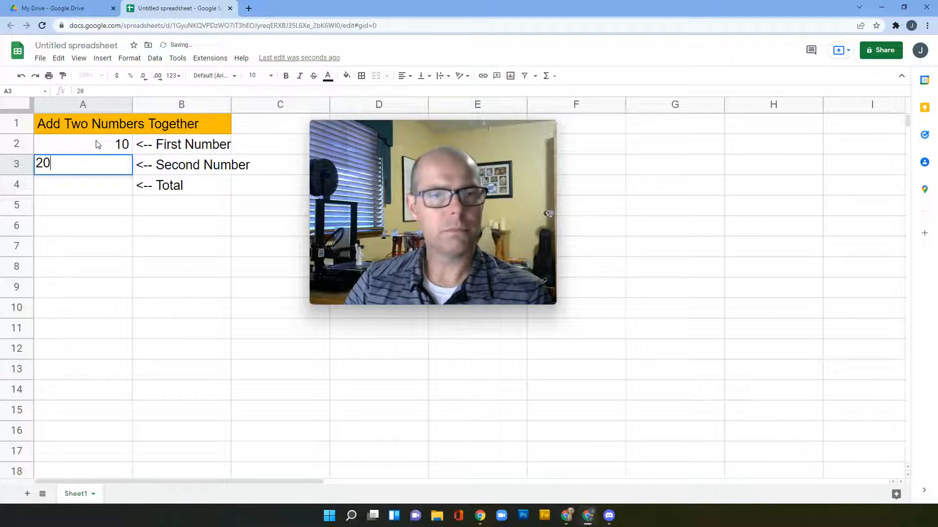
pyautogui.press('Return')
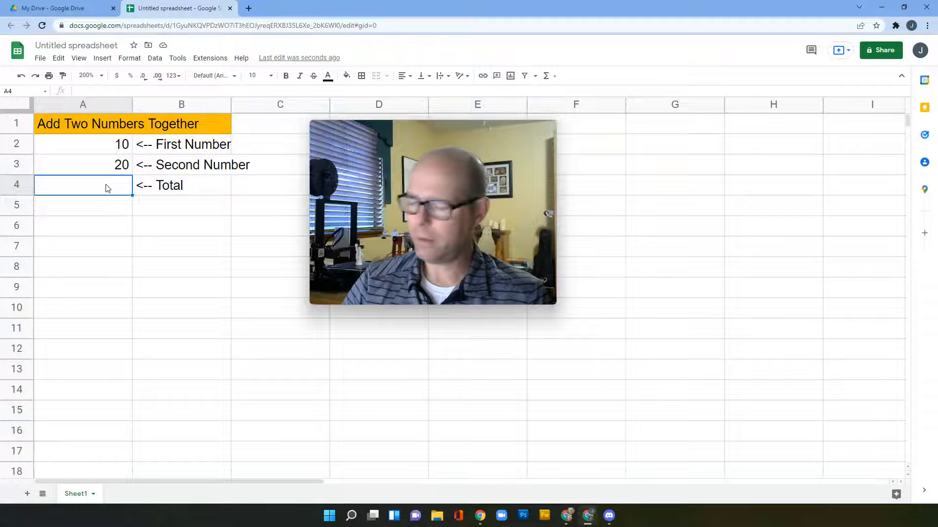
pyautogui.write('30')
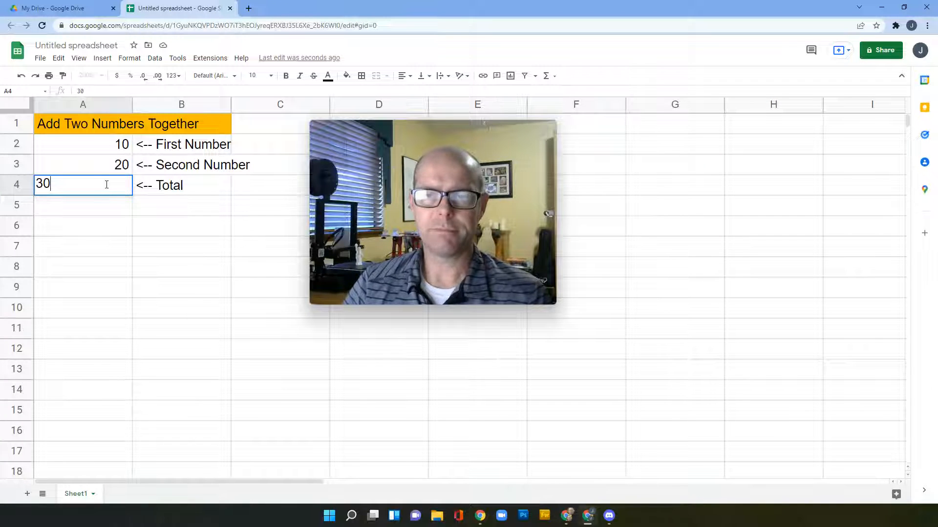
pyautogui.press('Return')
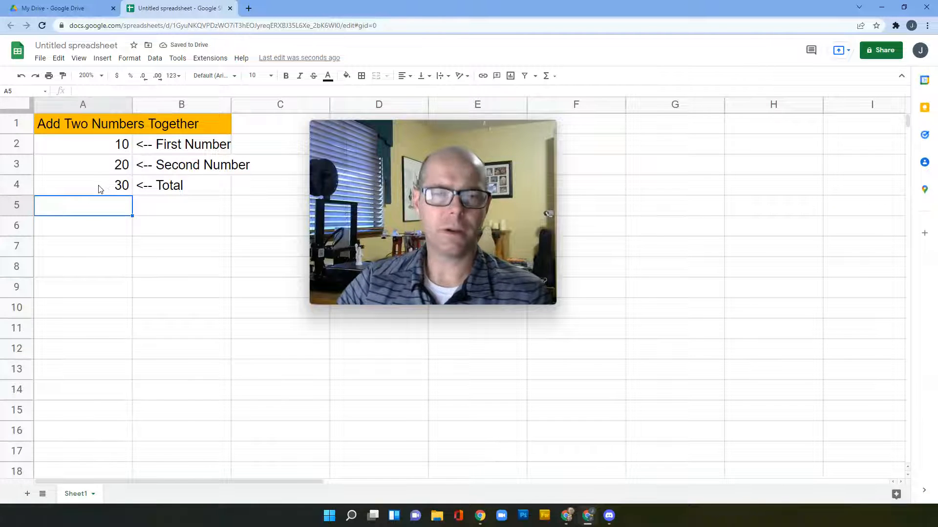
# Change the first number in cell A2 to 20.
pyautogui.click(111, 149)
pyautogui.write('20')
pyautogui.press('Return')
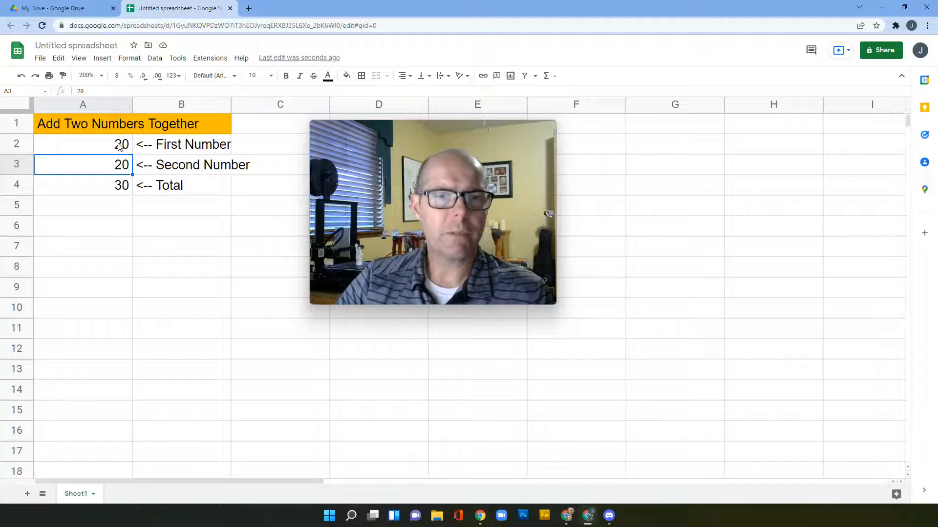
# Replace the fixed total in cell A4 with the formula =A2+A3.
pyautogui.click(103, 188)
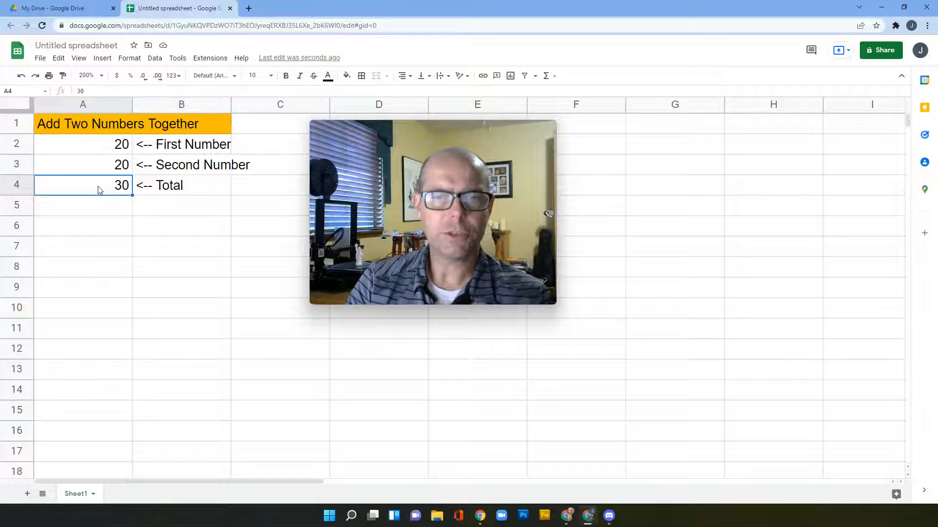
pyautogui.press('BackSpace')
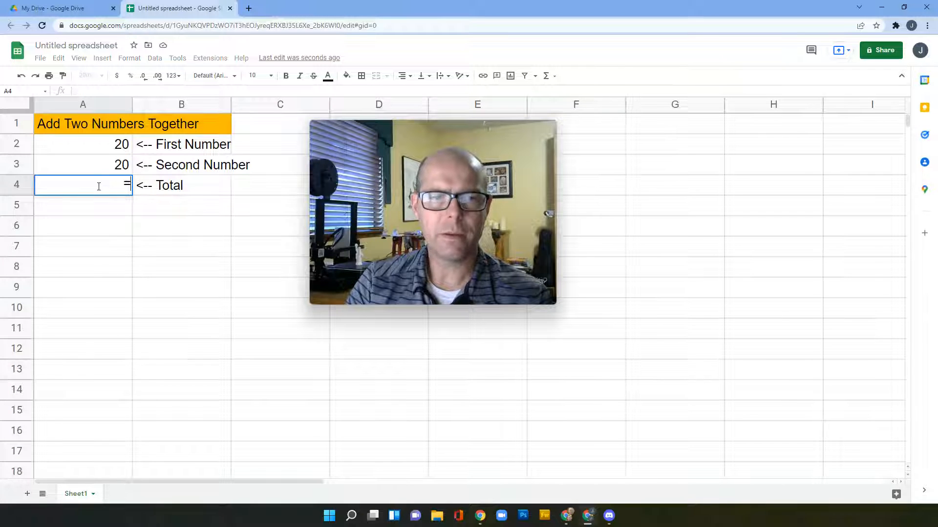
pyautogui.write('=')
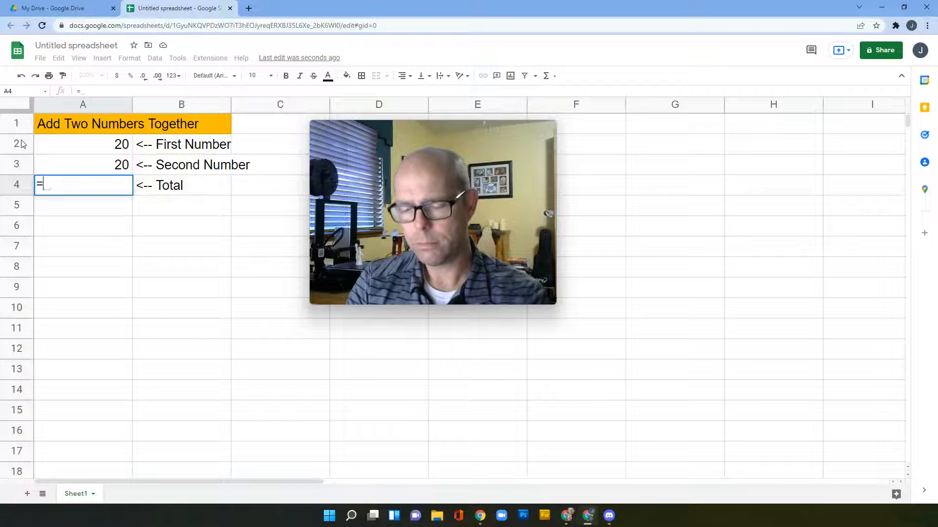
pyautogui.write('a2')
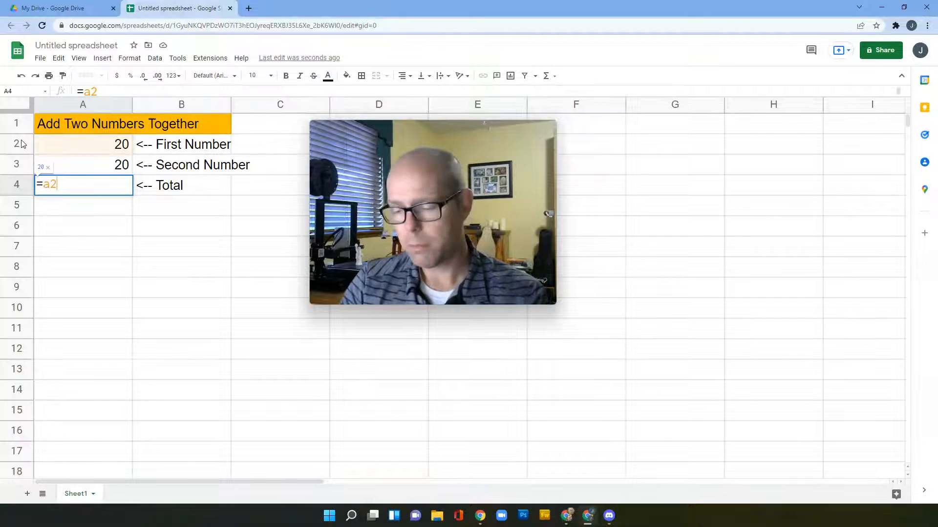
pyautogui.write('+')
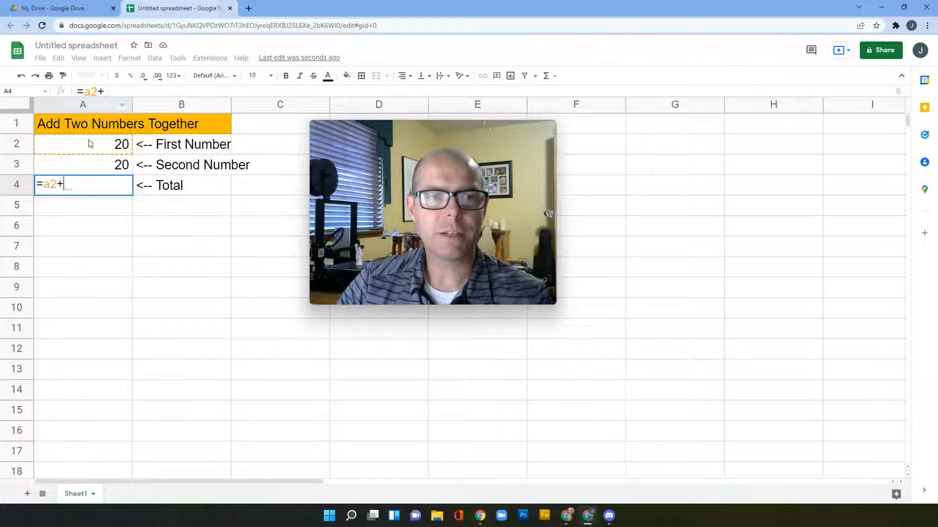
pyautogui.click(91, 168)
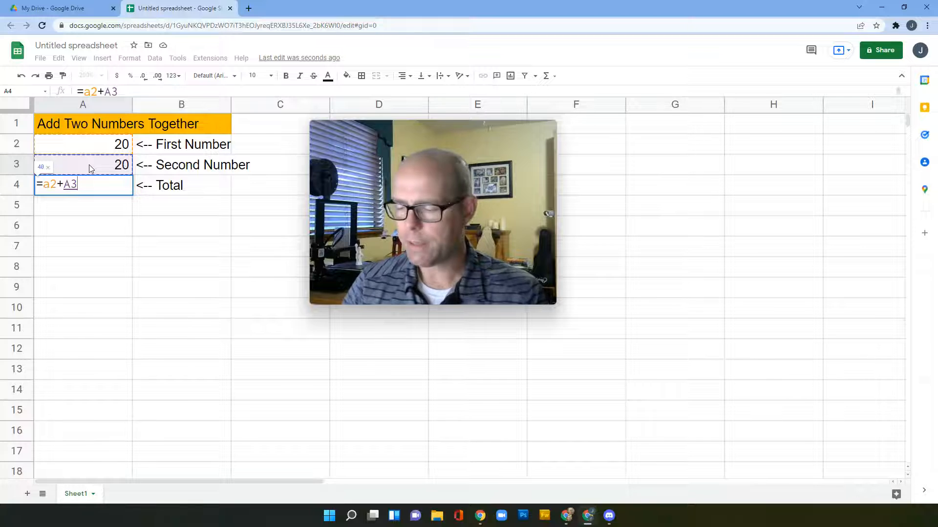
pyautogui.press('Return')
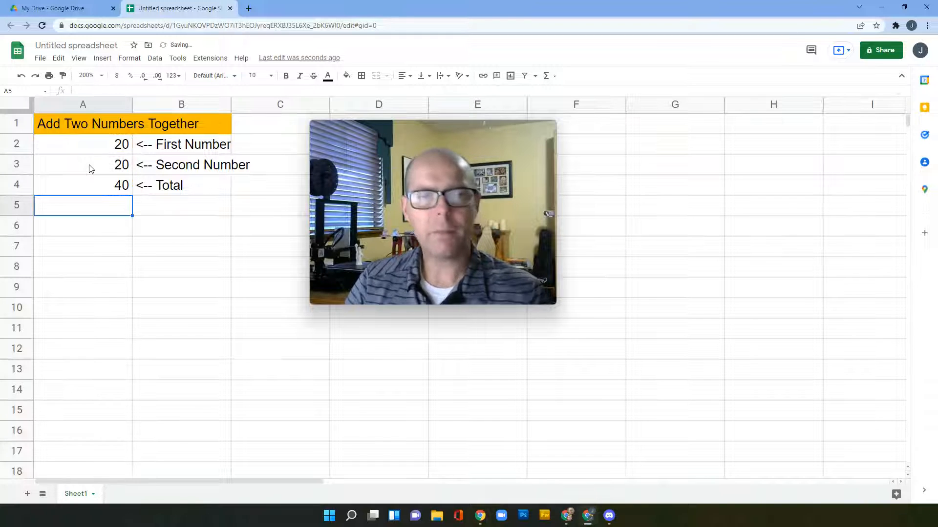
# Change the operator in the A4 total formula to subtraction, giving =A2-A3.
pyautogui.click(109, 185)
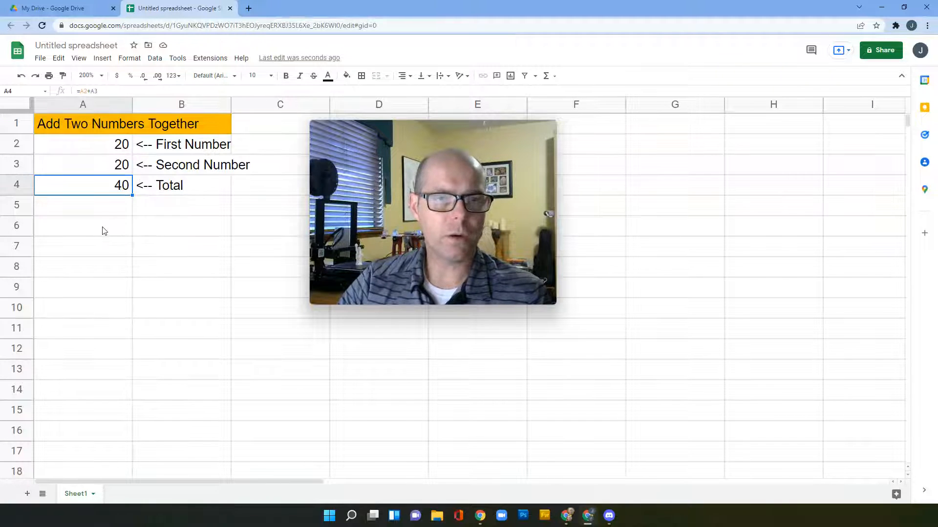
pyautogui.click(86, 91)
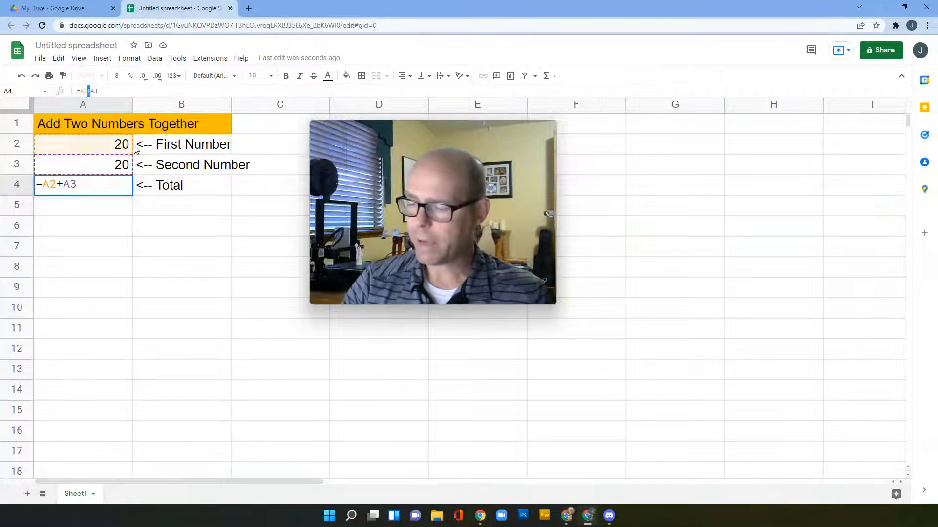
pyautogui.write('-')
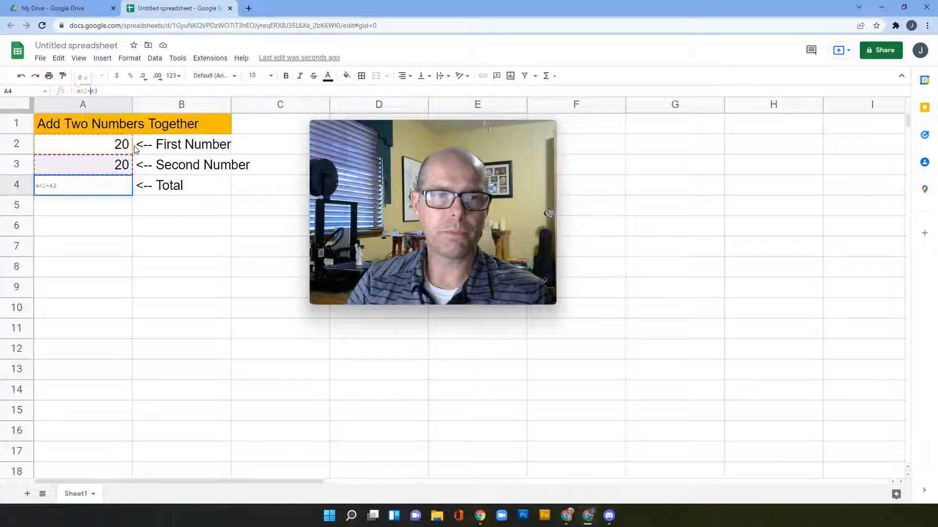
pyautogui.press('Return')
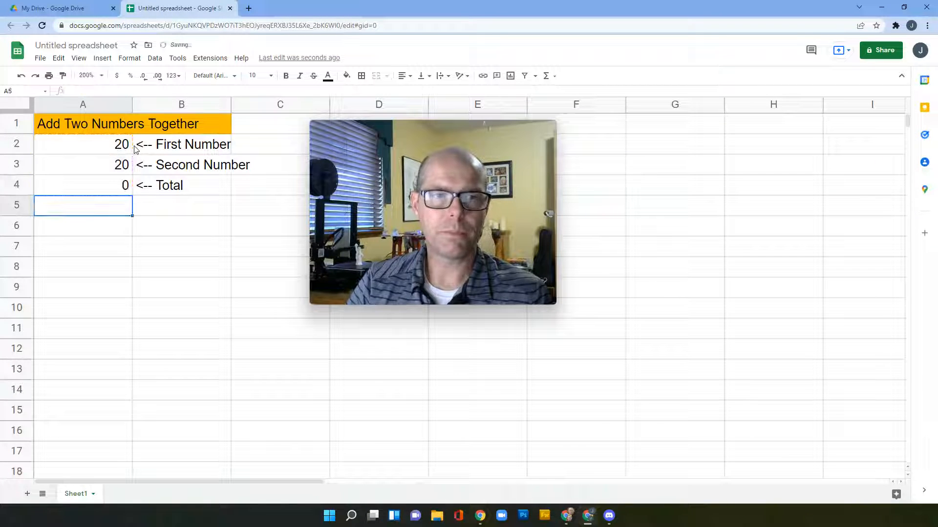
# Change the operator in the A4 total formula to multiplication, giving =A2*A3.
pyautogui.click(91, 184)
pyautogui.doubleClick(89, 91)
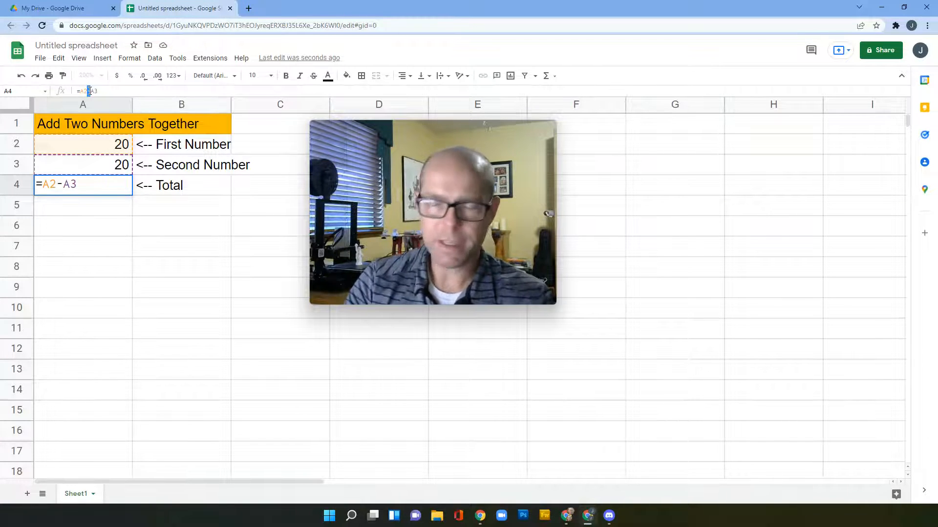
pyautogui.write('*')
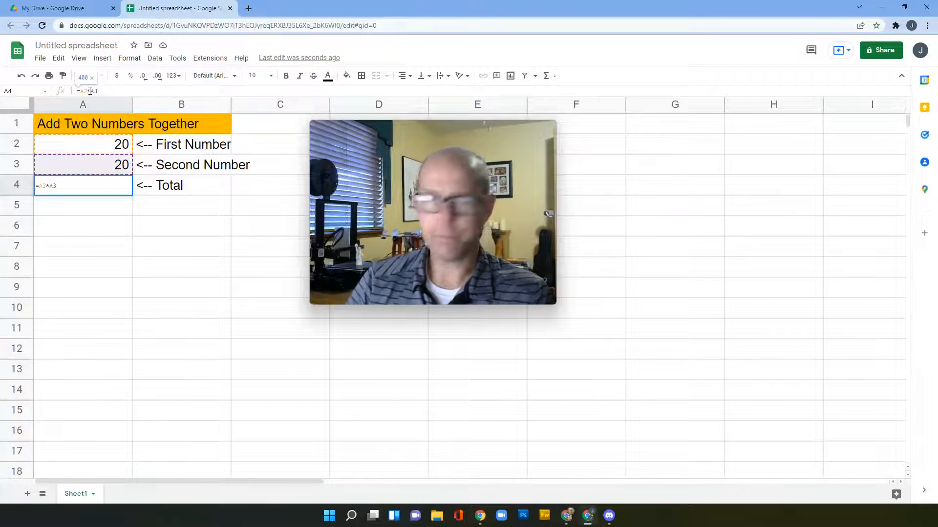
pyautogui.press('Return')
# Change the operator in the A4 total formula to division, giving =A2/A3, and reselect the cell.
pyautogui.click(97, 185)
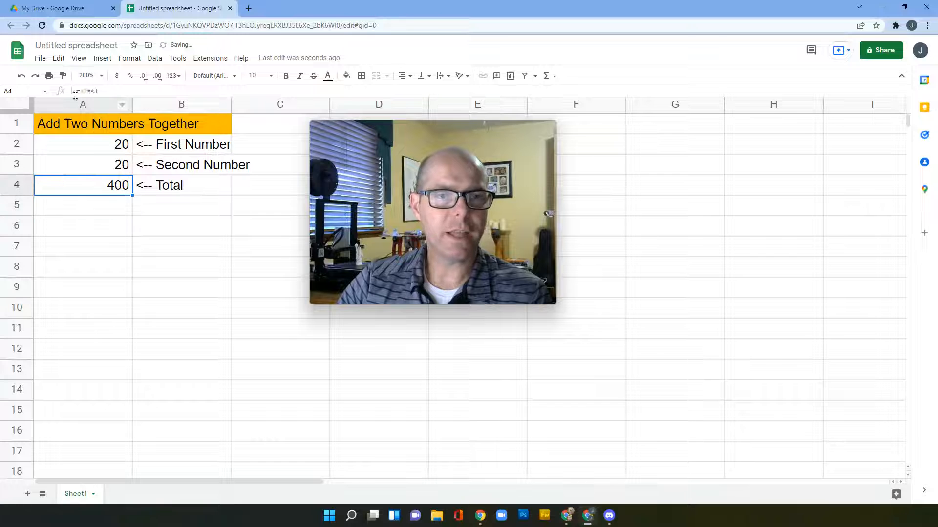
pyautogui.click(88, 91)
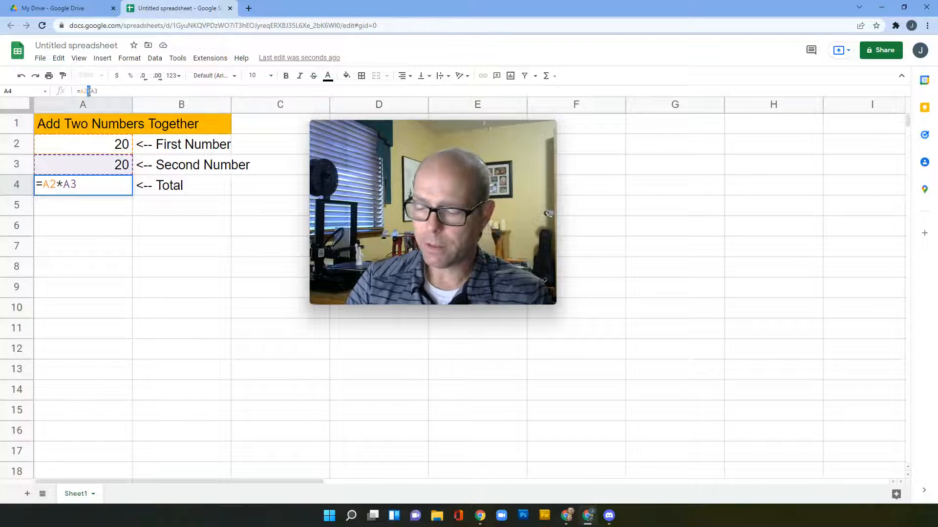
pyautogui.press('BackSpace')
pyautogui.write('/')
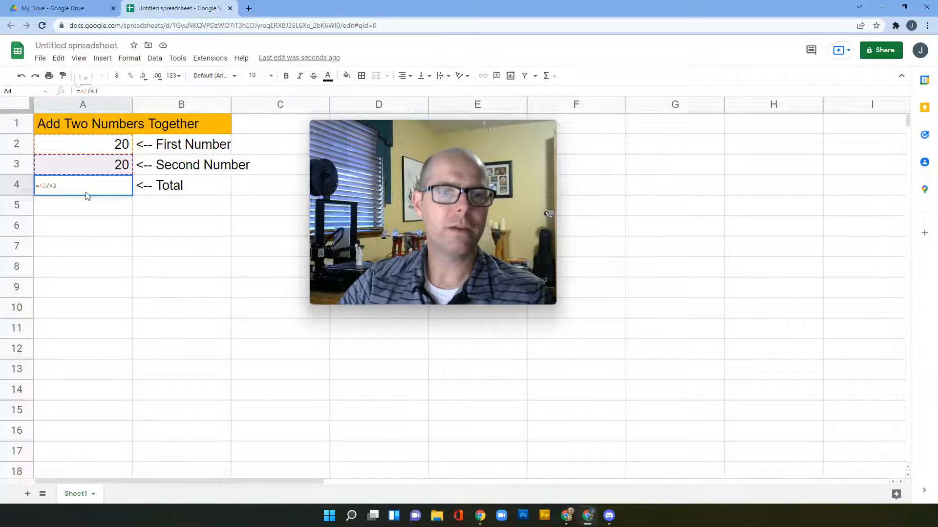
pyautogui.press('Return')
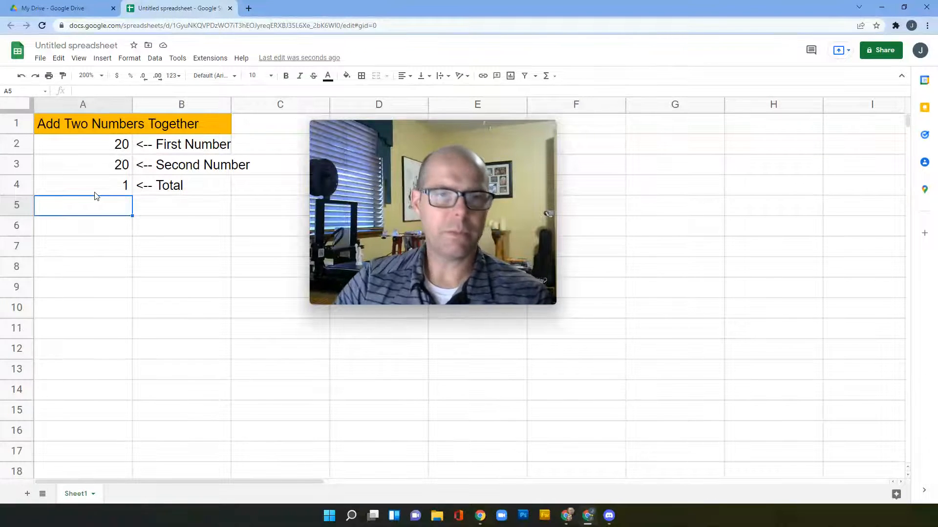
pyautogui.click(113, 191)
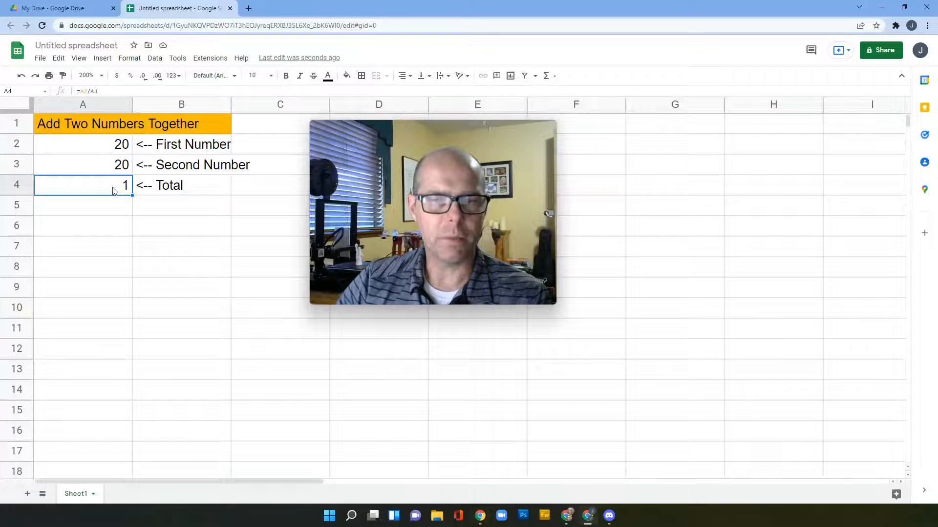